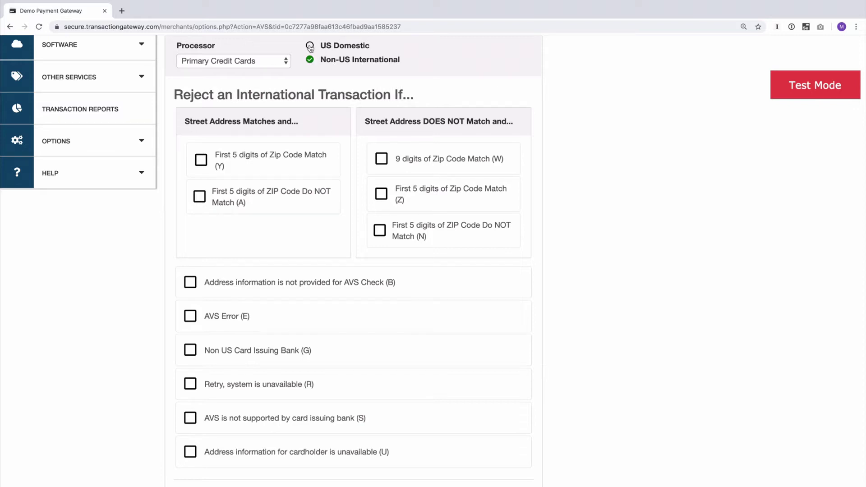
Step: For US Domestic transactions, reject AVS results A (address matches, ZIP does not) and N, Z and W (address does not match)
left_click(310, 46)
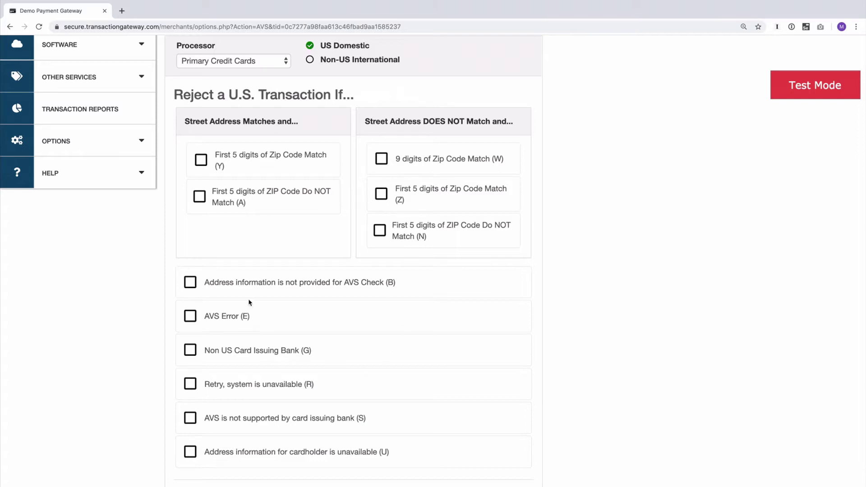
left_click(226, 313)
left_click(187, 320)
left_click(201, 161)
left_click(206, 160)
left_click(200, 197)
left_click(380, 231)
left_click(381, 194)
left_click(382, 159)
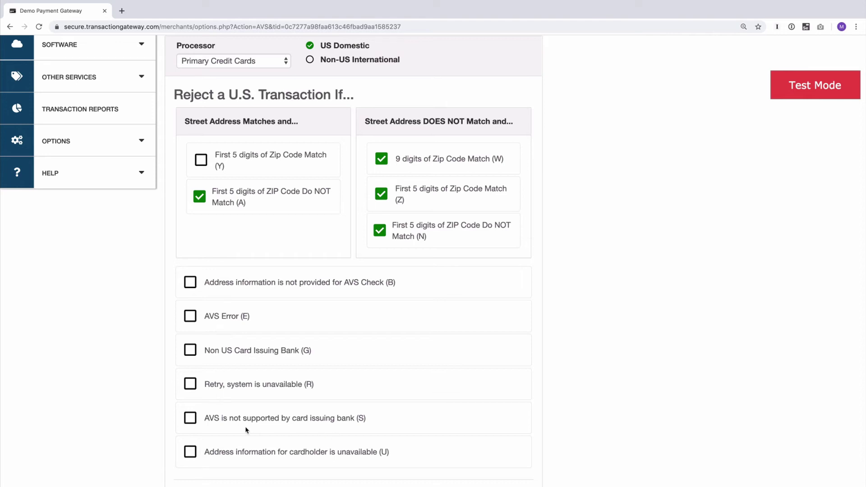
left_click(191, 419)
left_click(191, 453)
left_click(190, 452)
left_click(190, 418)
Step: Save the address verification rejection rules for US Domestic transactions
scroll(383, 370, "down", 4)
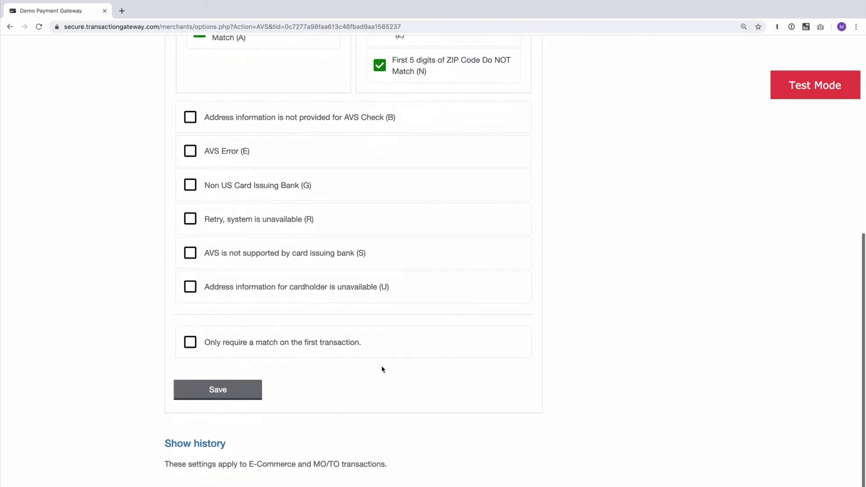
left_click(215, 390)
Step: Enable the option to only require a match on the first transaction and save the US Domestic settings
scroll(216, 390, "down", 5)
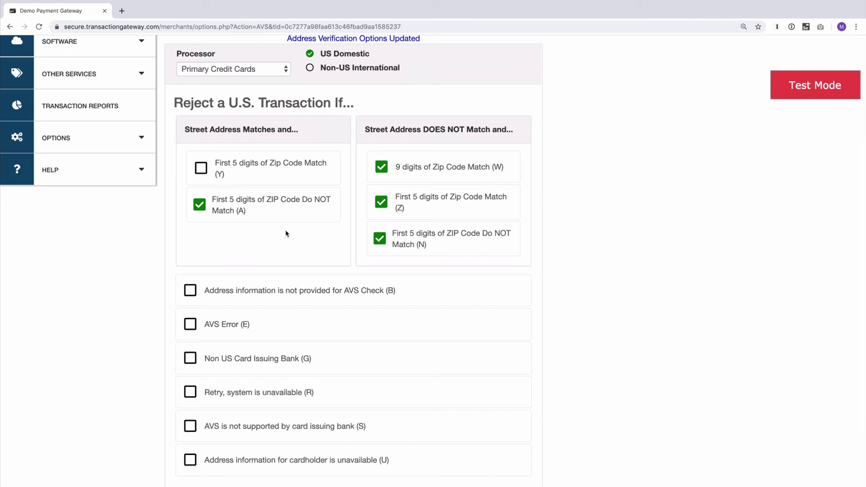
scroll(286, 233, "down", 4)
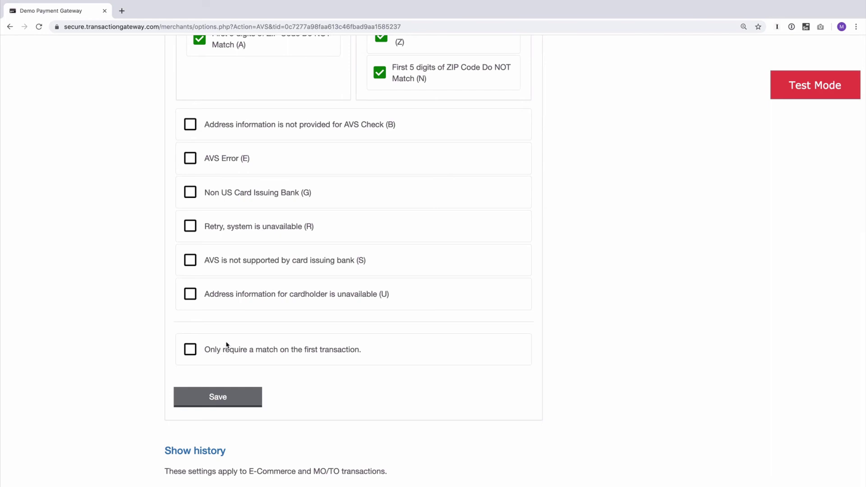
left_click(190, 350)
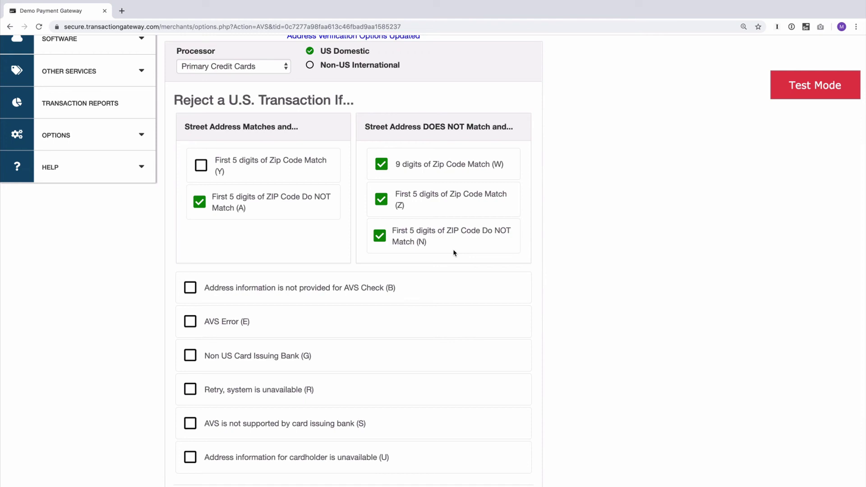
scroll(454, 252, "down", 3)
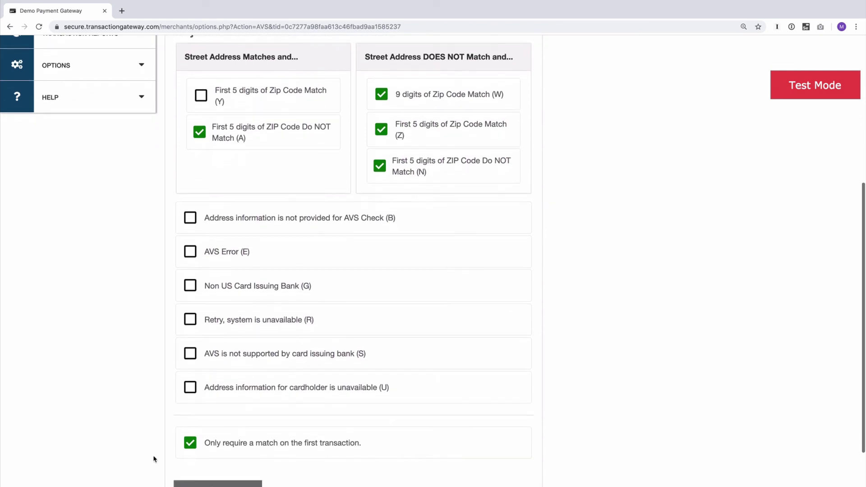
left_click(217, 484)
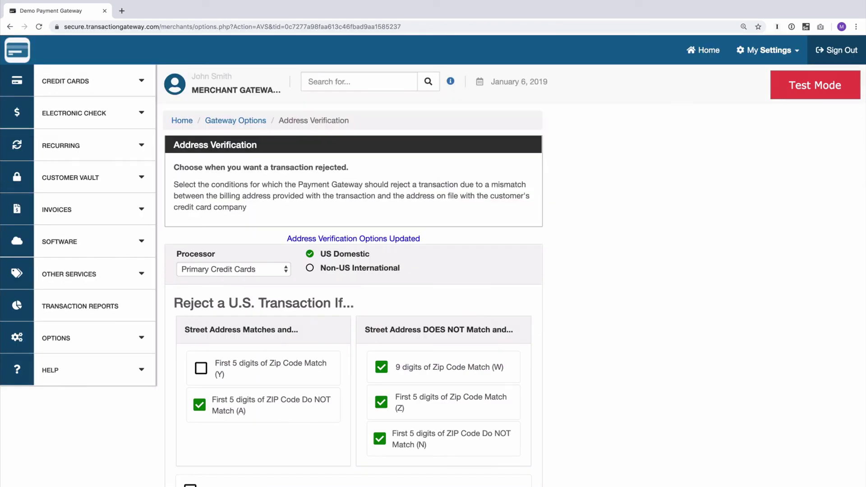
Step: For Non-US International transactions, reject the address mismatch results W, Z and N, and save the settings
left_click(310, 269)
left_click(378, 370)
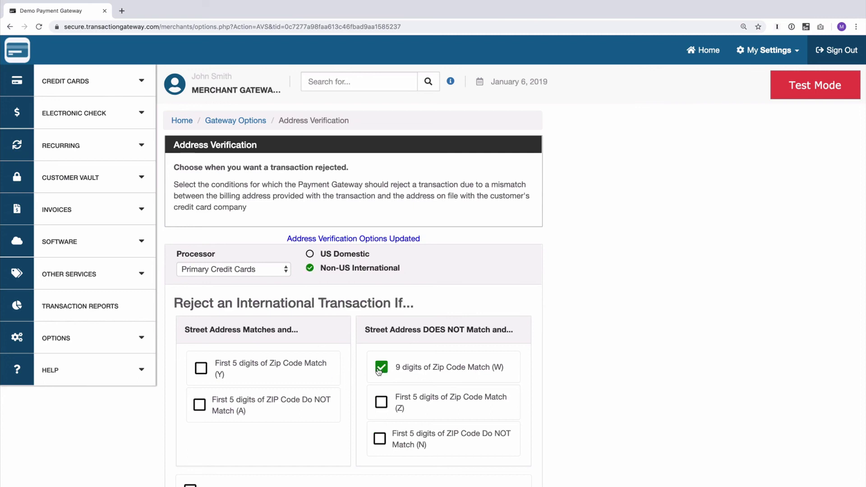
left_click(379, 406)
left_click(380, 439)
scroll(380, 406, "down", 10)
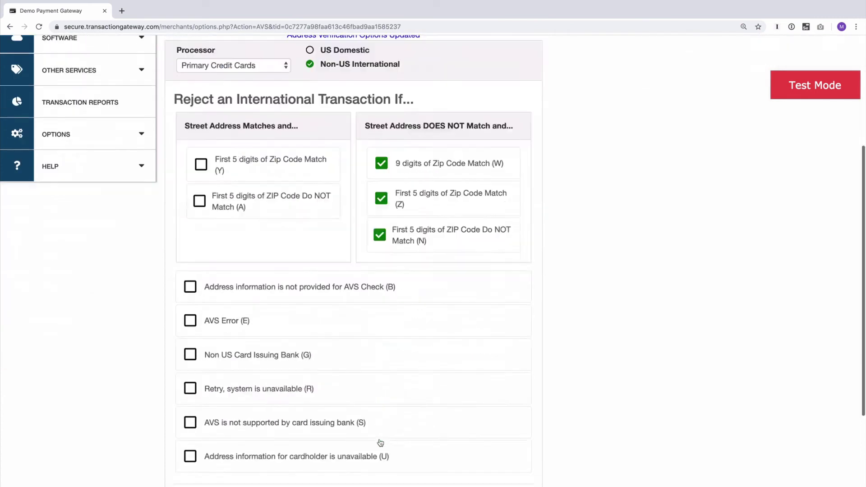
left_click(240, 339)
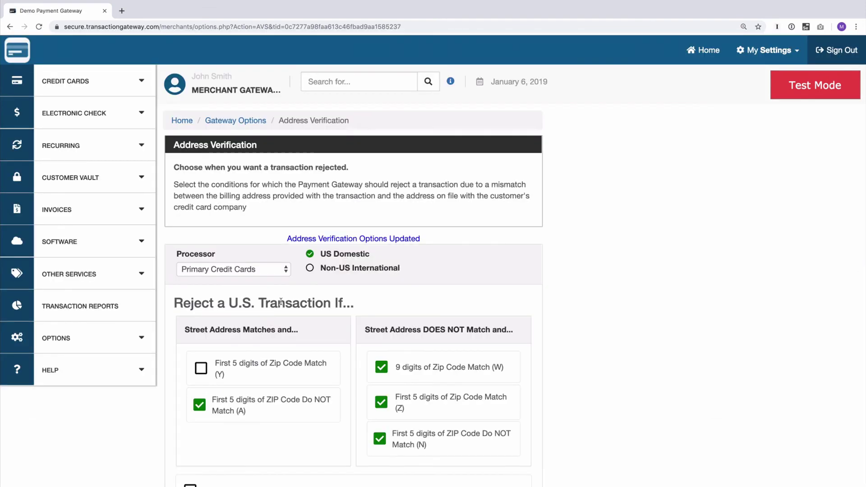
Step: Compare the Non-US International and US Domestic rejection rules, and show the change history of the address verification settings
left_click(310, 269)
left_click(310, 254)
left_click(310, 269)
left_click(310, 254)
scroll(314, 316, "down", 10)
left_click(214, 384)
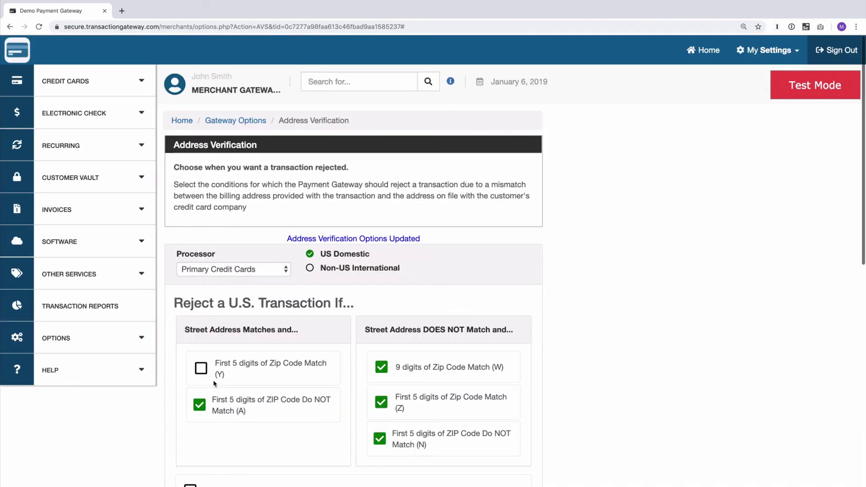
scroll(215, 384, "down", 10)
scroll(215, 384, "down", 3)
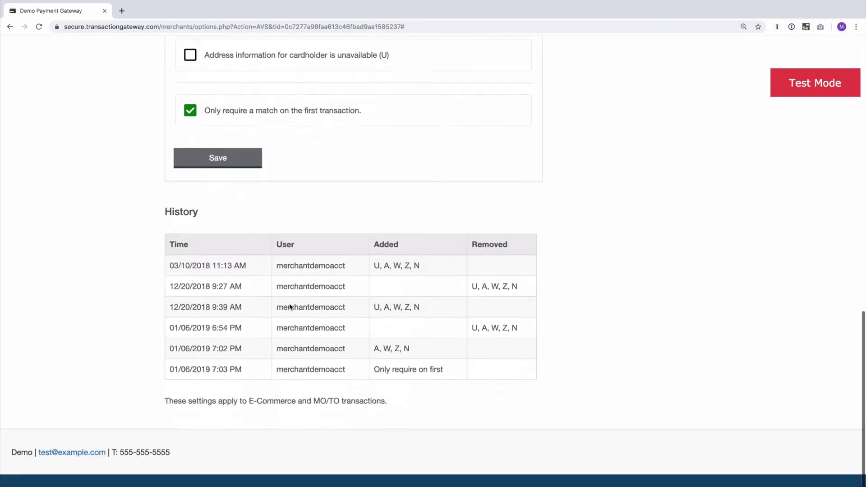